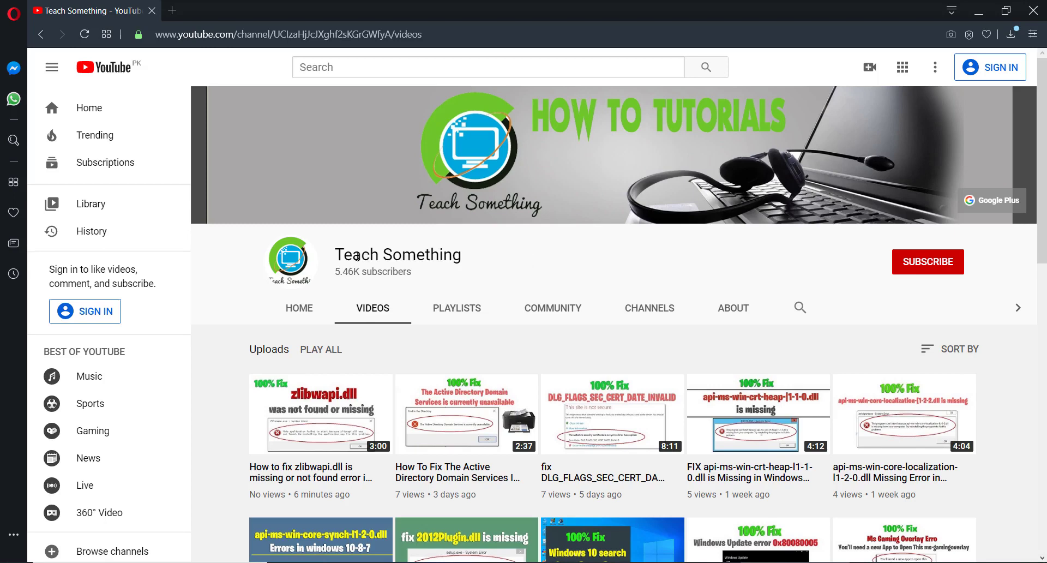
# Select the channel name and subscriber count, then clear the selection
pyautogui.moveTo(340, 254); pyautogui.dragTo(542, 269)
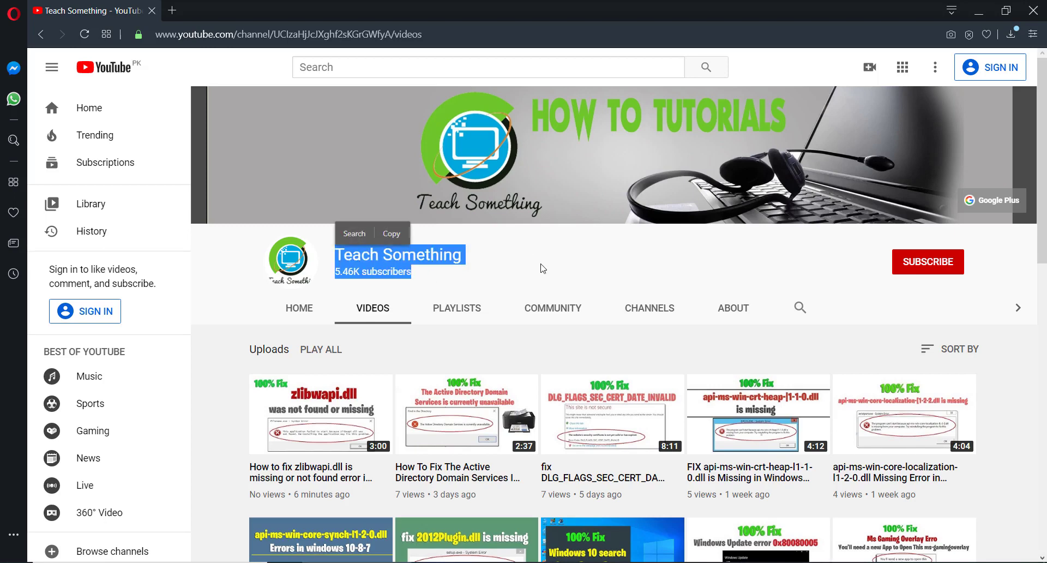
pyautogui.click(542, 269)
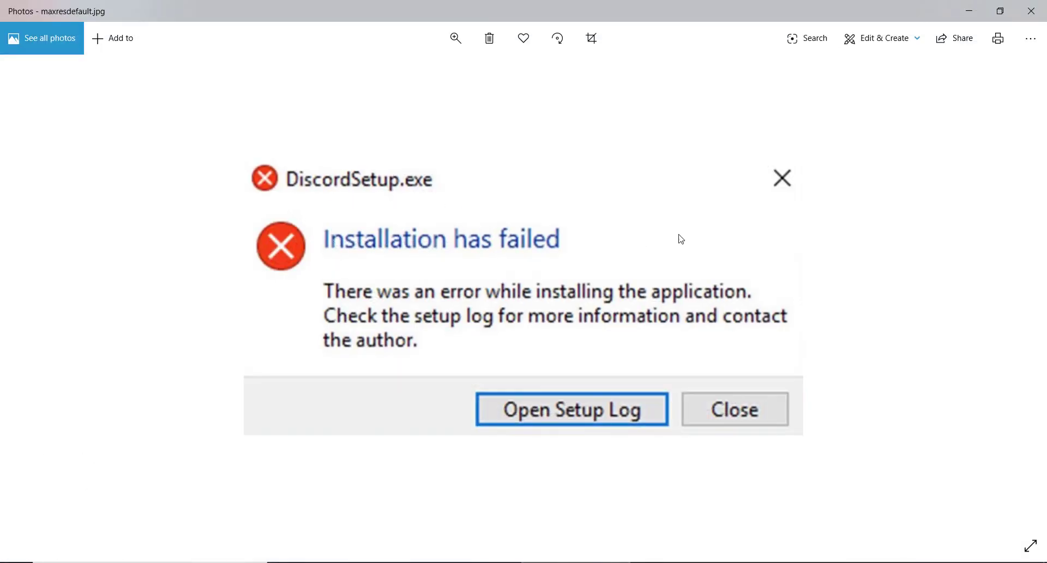
# Close the maxresdefault.jpg Discord error picture in Photos
pyautogui.click(977, 15)
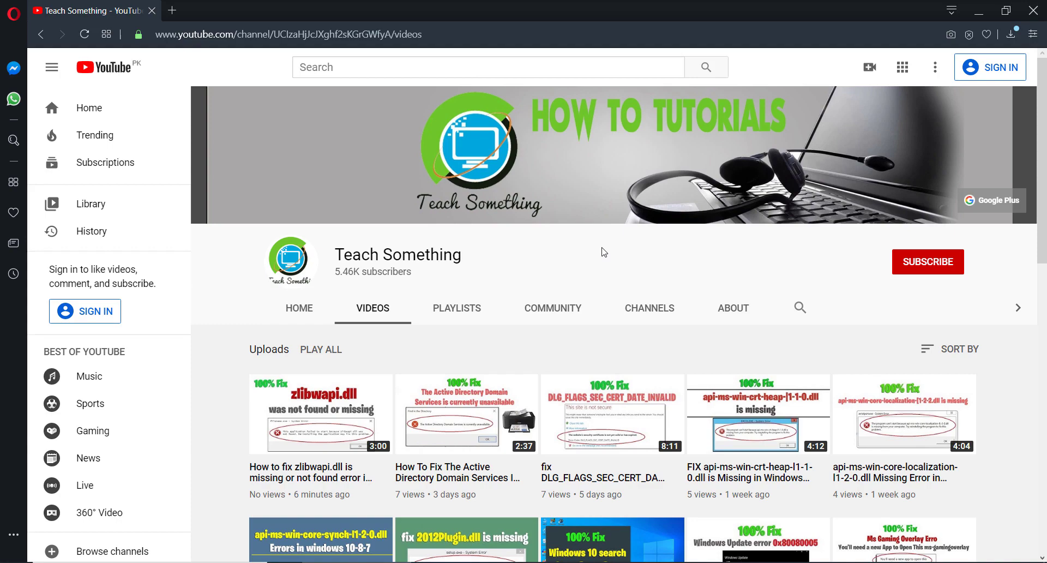
# Confirm in This PC's Properties that System type is 64-bit, then close it
pyautogui.click(984, 14)
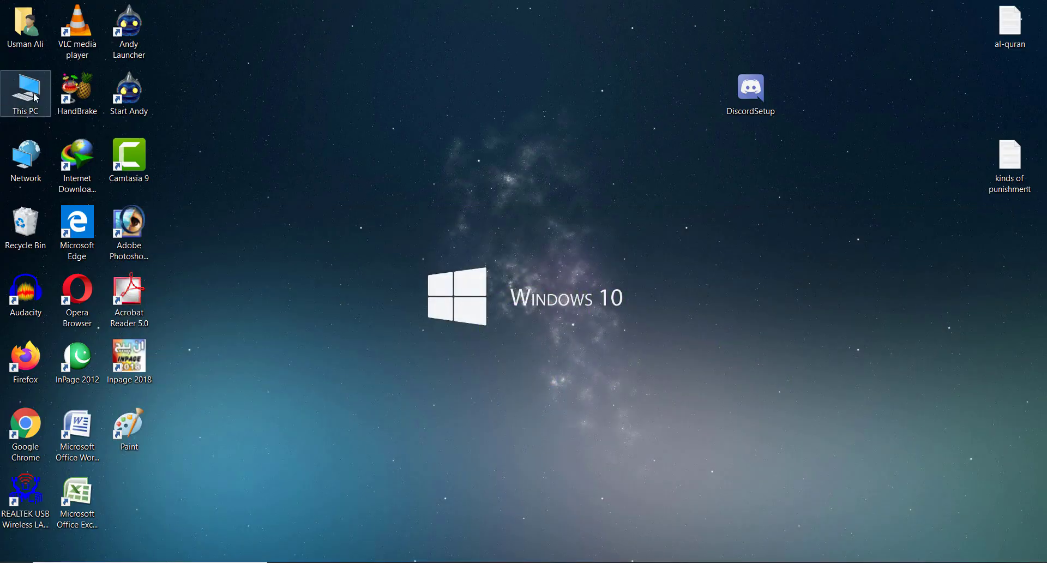
pyautogui.rightClick(26, 92)
pyautogui.click(79, 257)
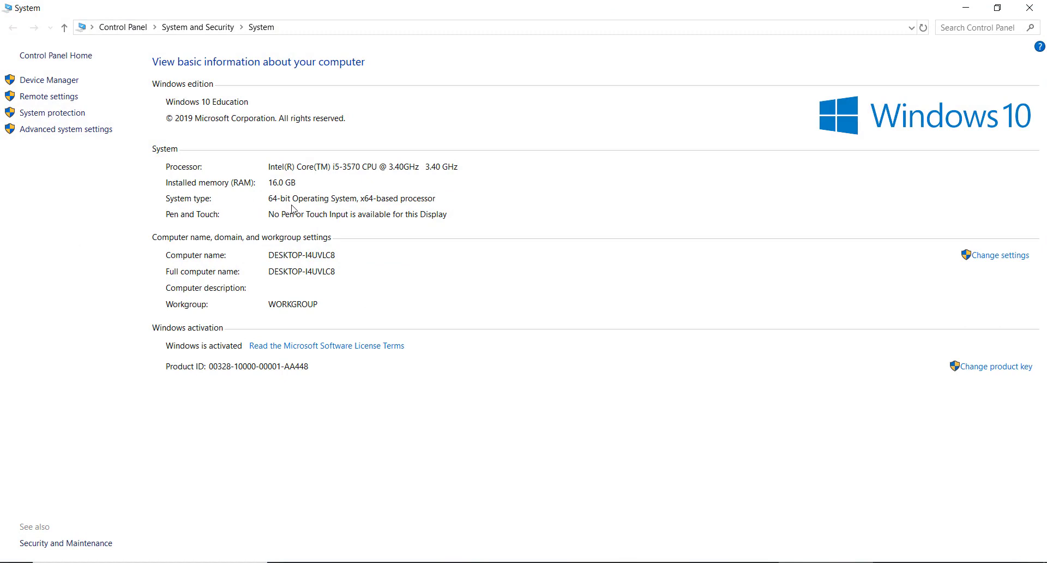
pyautogui.click(1029, 7)
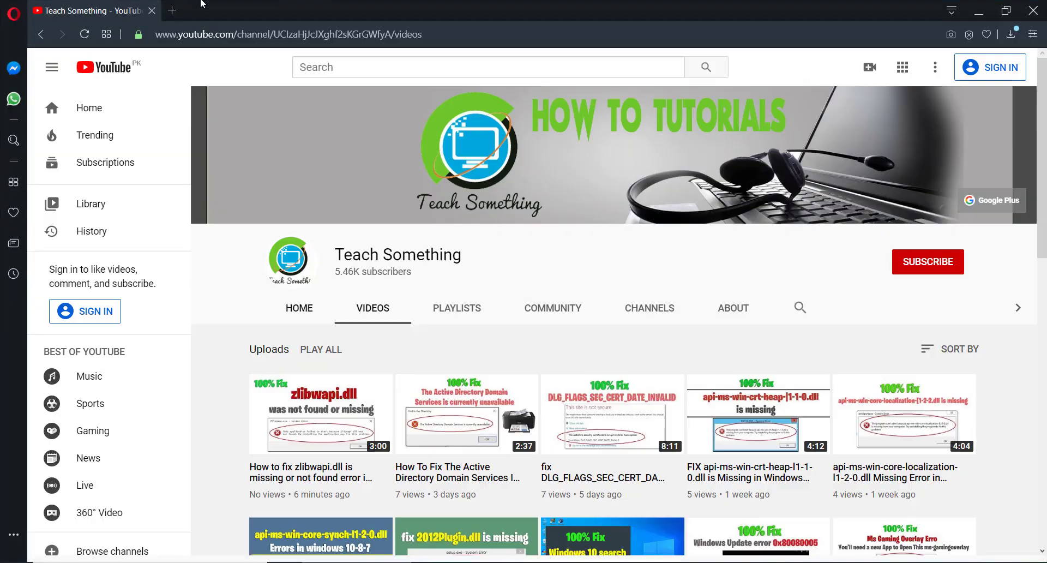
# Search Google for 'download 7zip' in a new tab
pyautogui.click(171, 9)
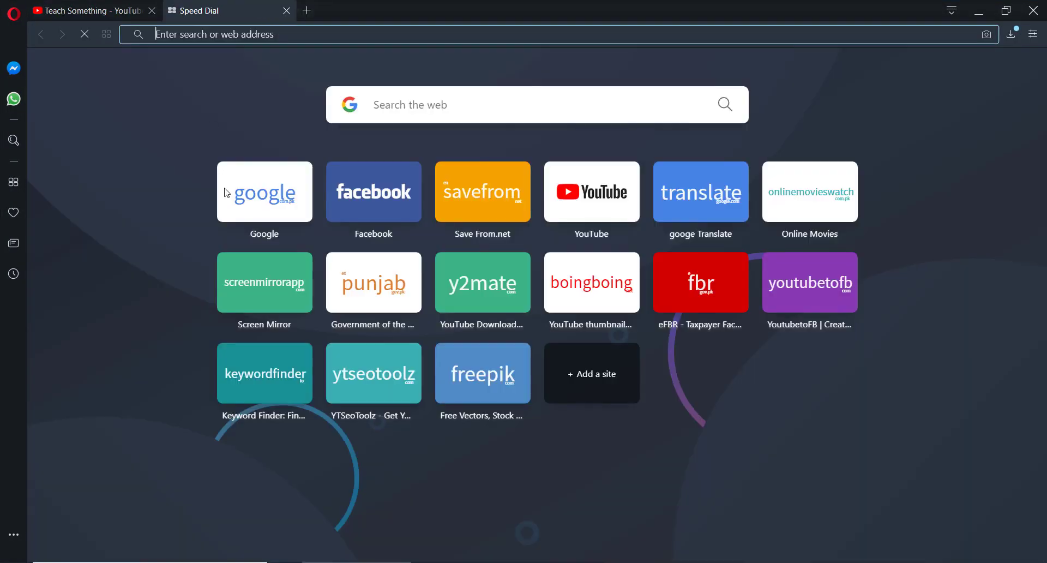
pyautogui.click(256, 215)
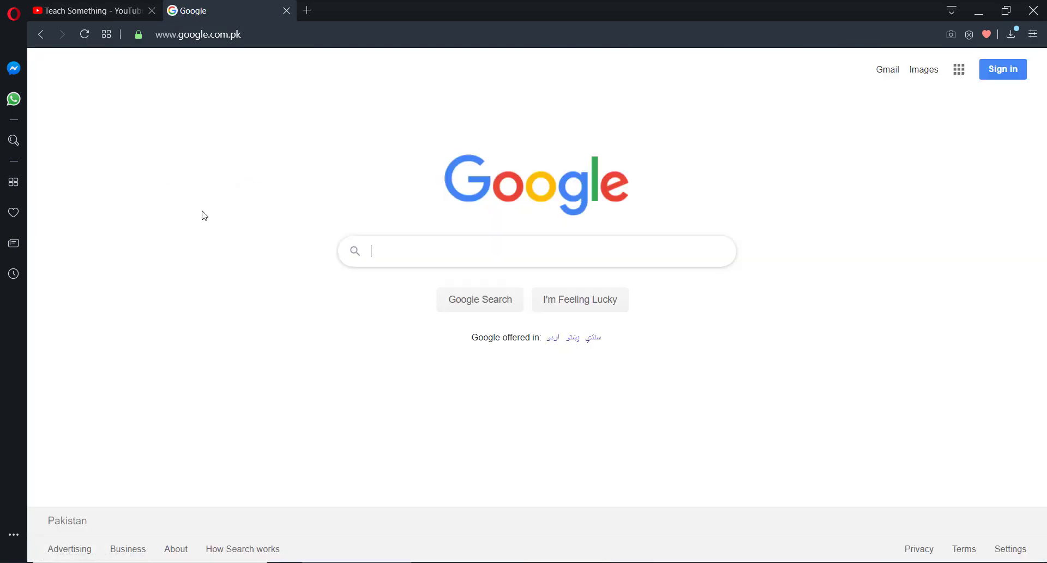
pyautogui.write('7')
pyautogui.press('BackSpace')
pyautogui.write('dow')
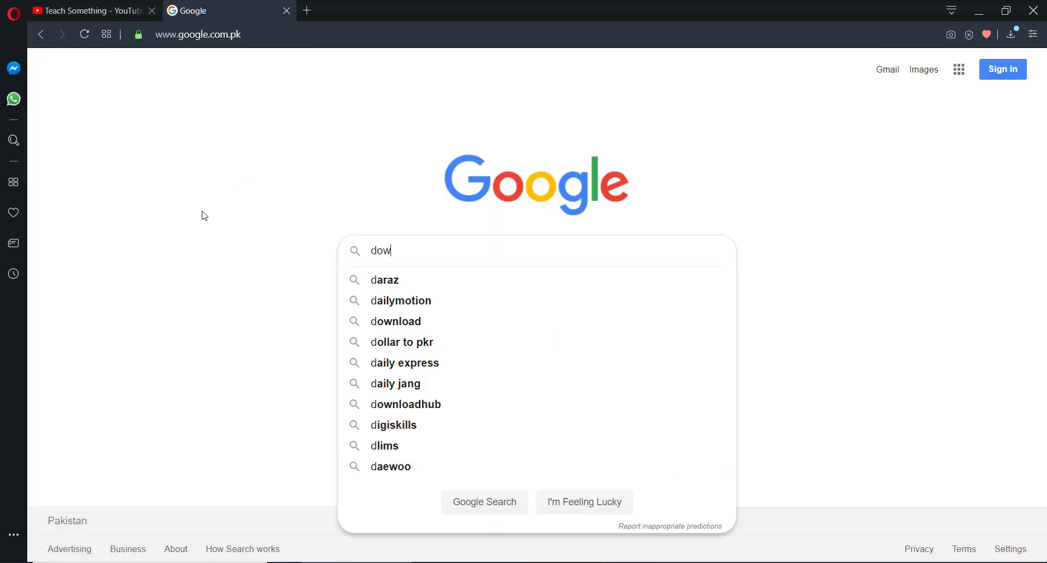
pyautogui.write('nload 7')
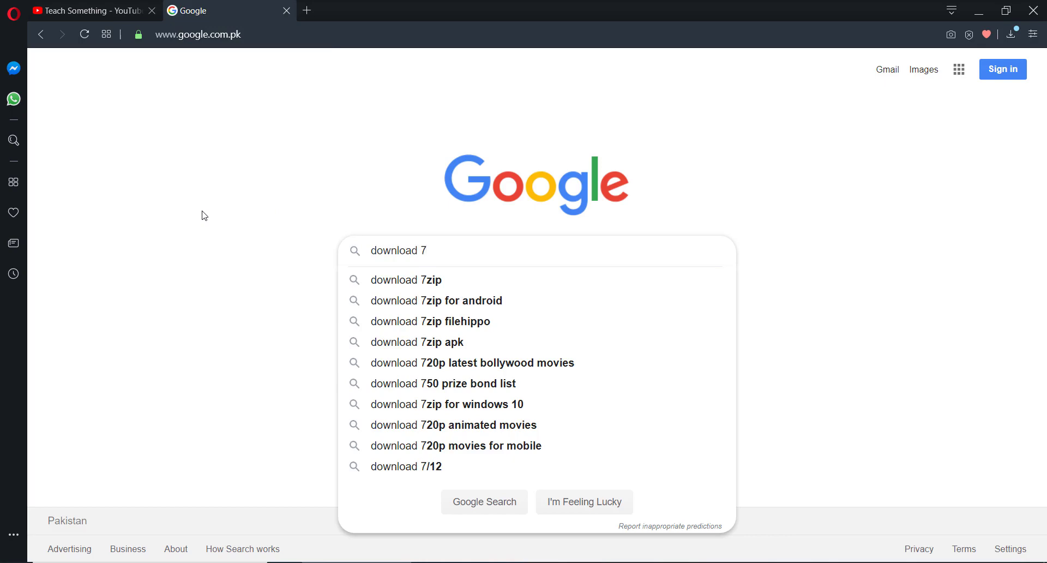
pyautogui.press('Down')
pyautogui.press('Return')
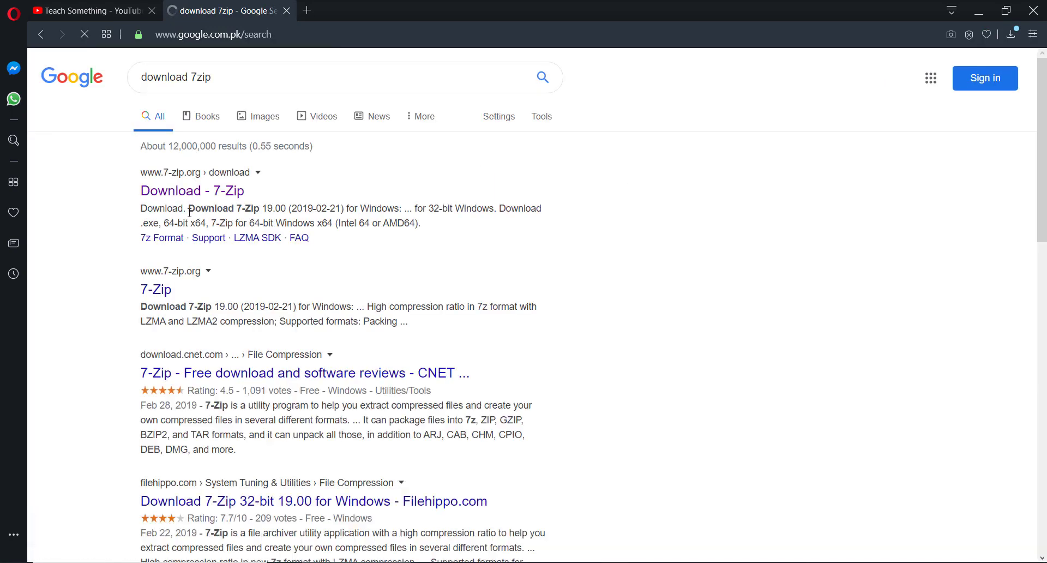
# Download the 64-bit 7z1900-x64.exe installer from the 7-Zip site and show it in Downloads
pyautogui.click(190, 197)
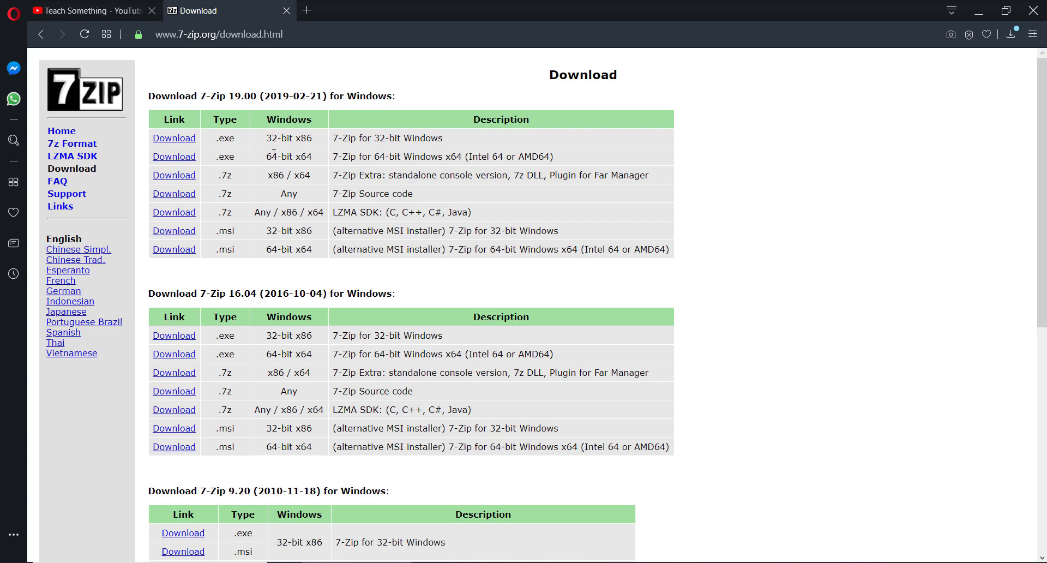
pyautogui.click(185, 157)
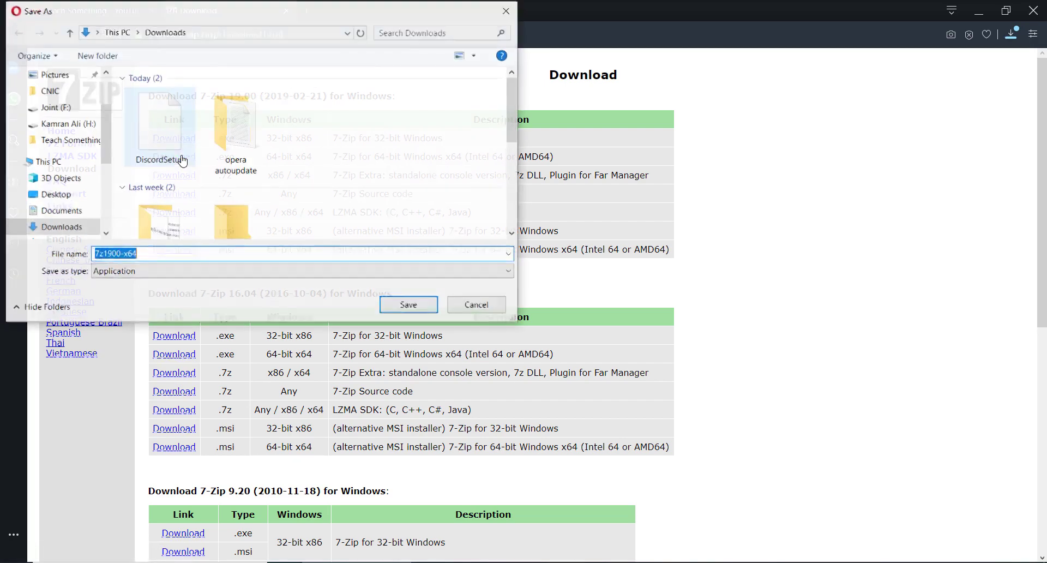
pyautogui.click(409, 305)
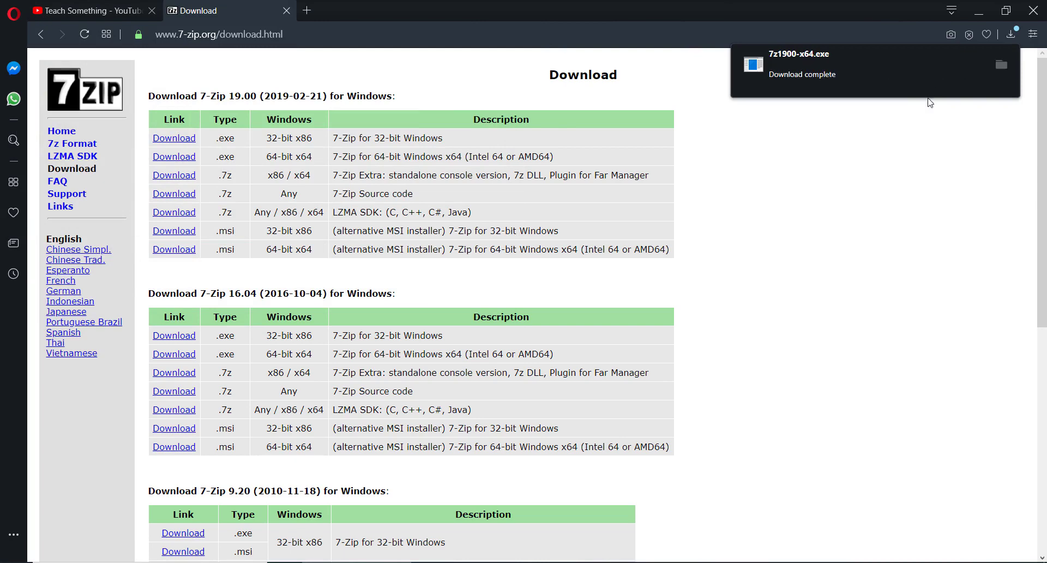
pyautogui.click(1002, 65)
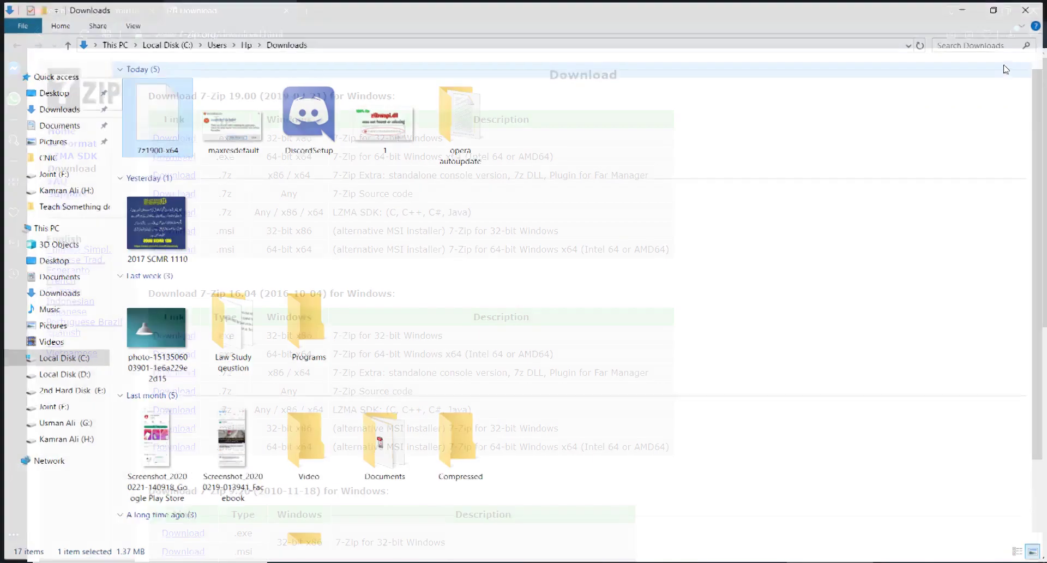
# Install 7-Zip 19.00 (x64) from 7z1900-x64, then close everything back to the desktop
pyautogui.rightClick(141, 126)
pyautogui.click(168, 138)
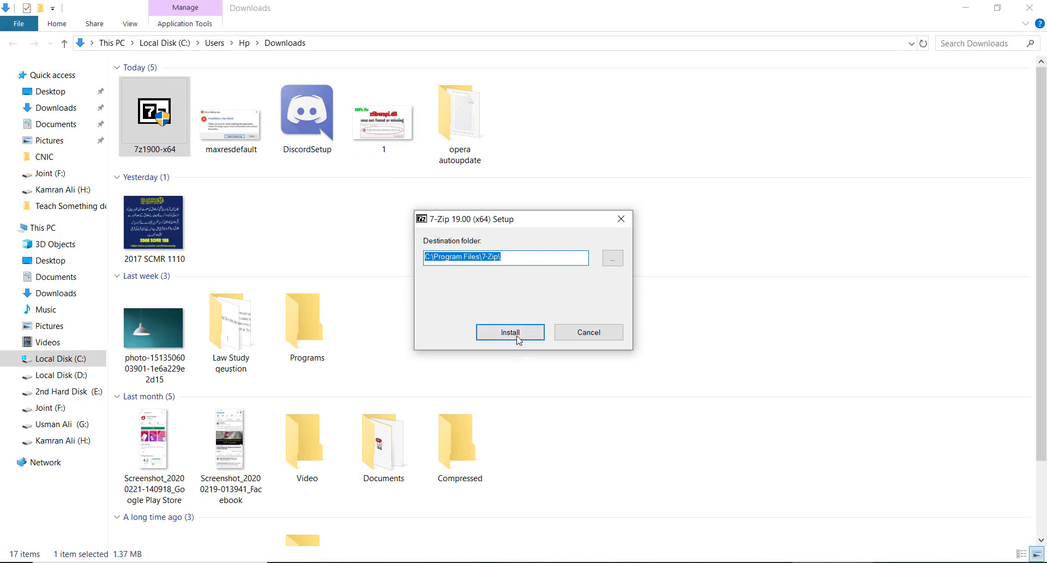
pyautogui.click(517, 336)
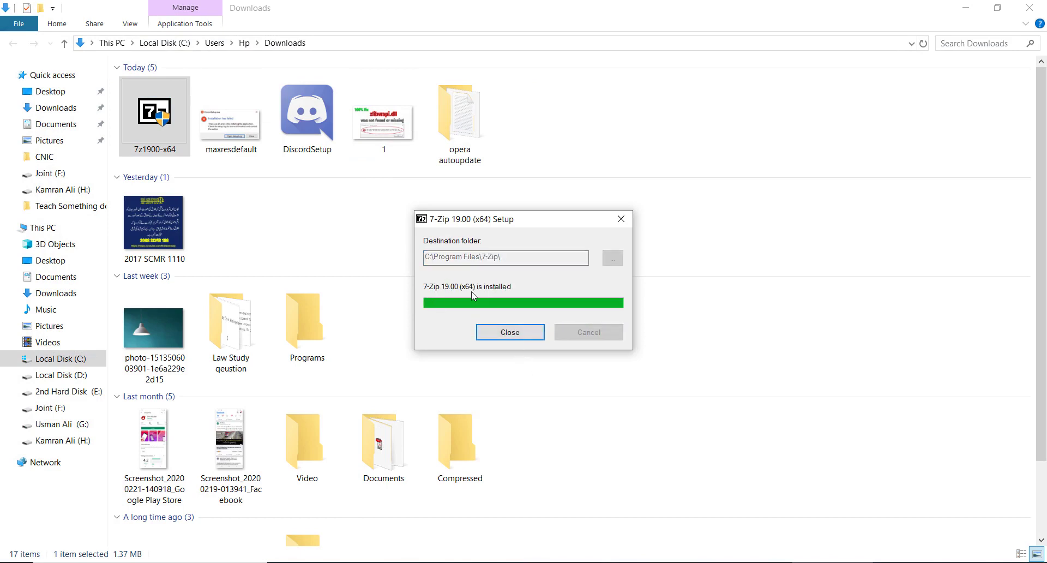
pyautogui.click(512, 334)
pyautogui.click(1030, 8)
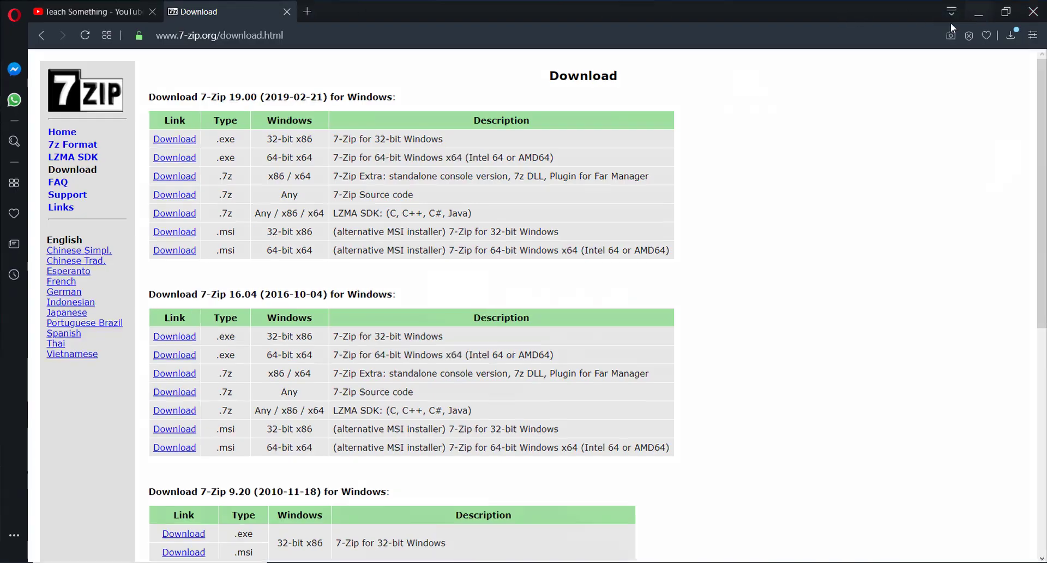
pyautogui.press('super+d')
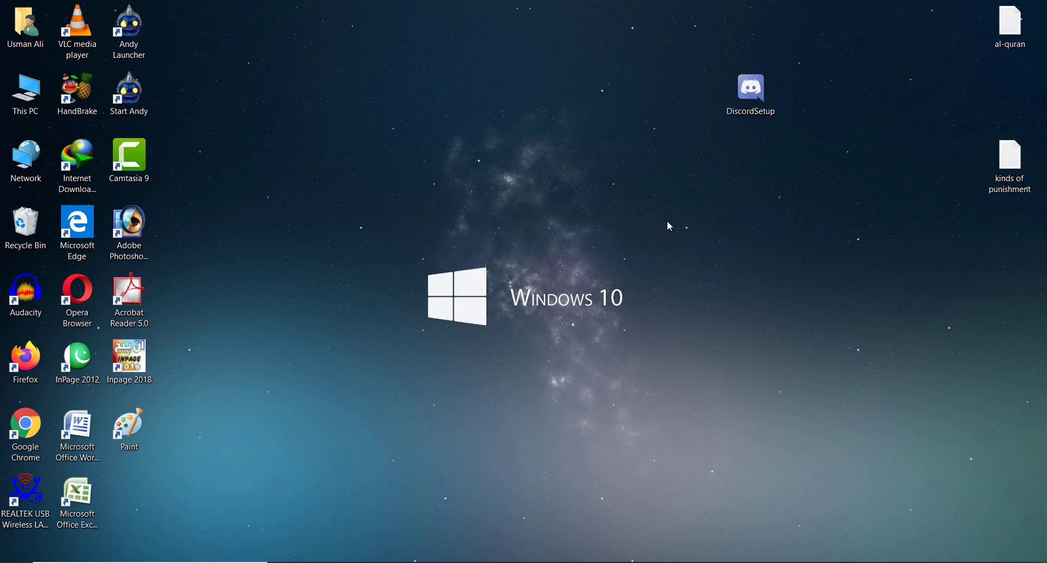
# Extract the desktop DiscordSetup file with 7-Zip's Extract to "DiscordSetup\"
pyautogui.rightClick(758, 96)
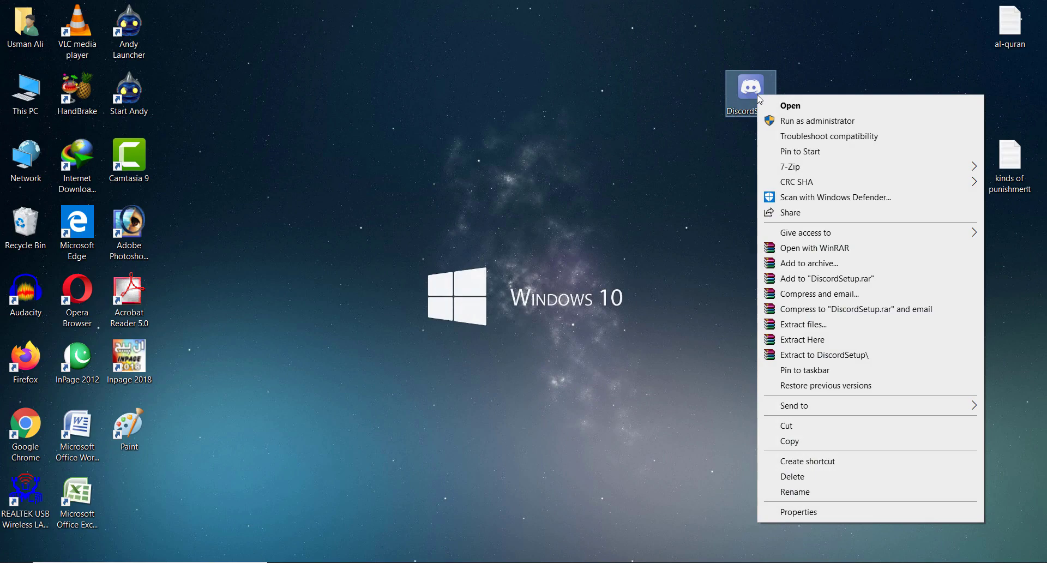
pyautogui.moveTo(796, 172)
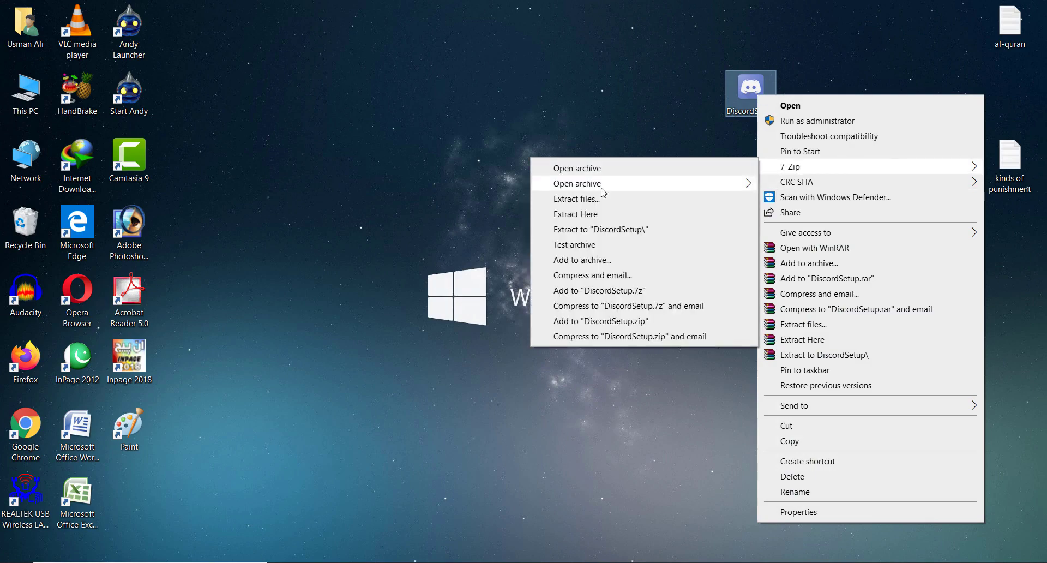
pyautogui.click(615, 235)
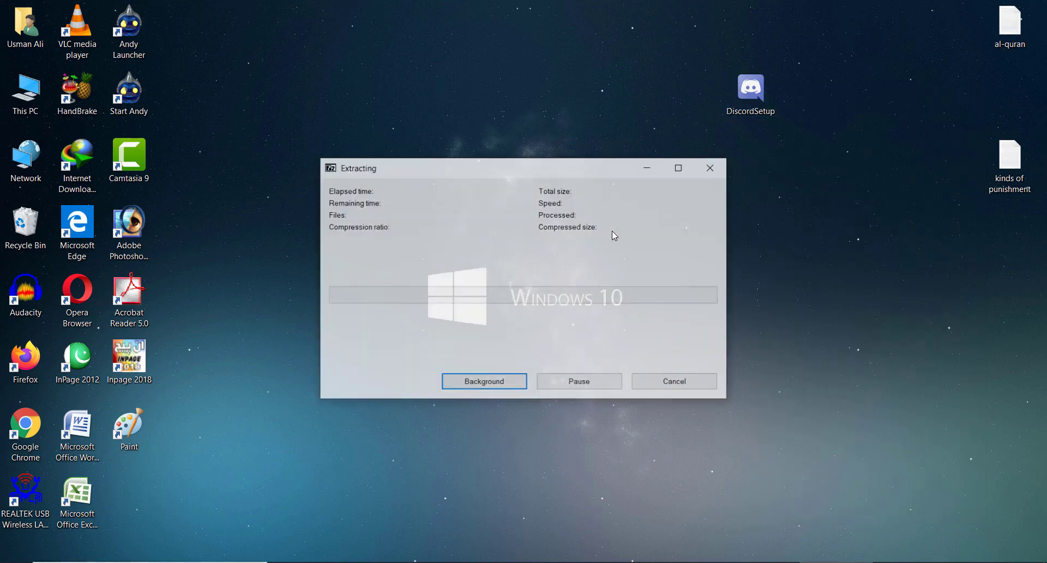
pyautogui.click(150, 504)
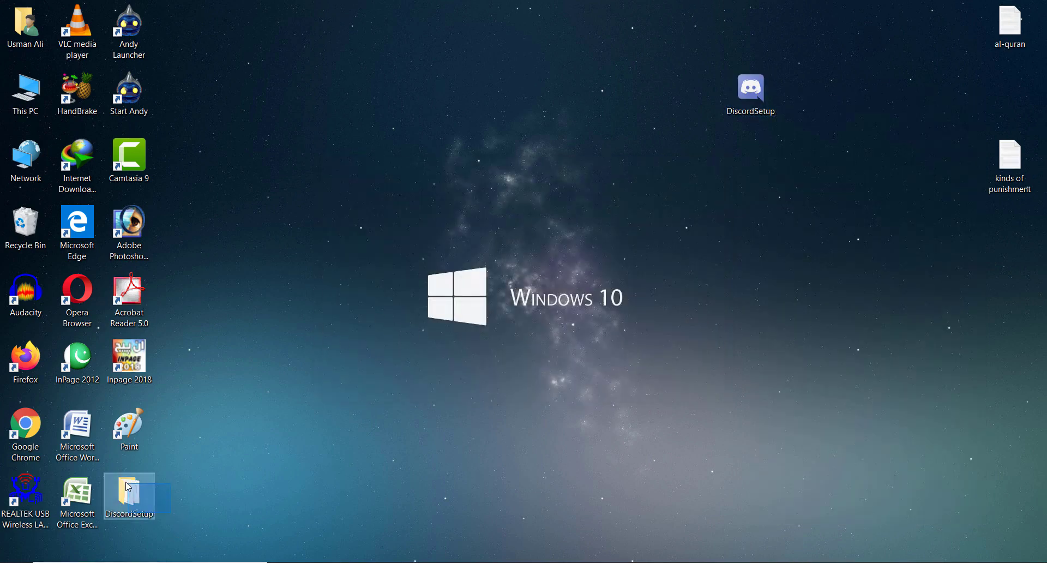
pyautogui.click(207, 484)
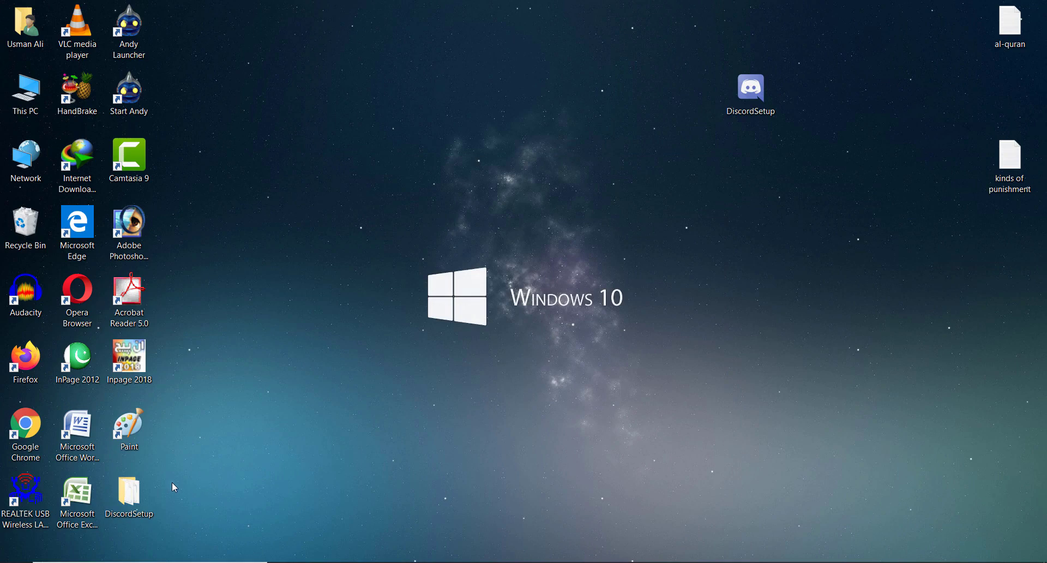
# Drag the desktop DiscordSetup folder into Local Disk (C:) and open it maximized
pyautogui.doubleClick(25, 93)
pyautogui.doubleClick(183, 198)
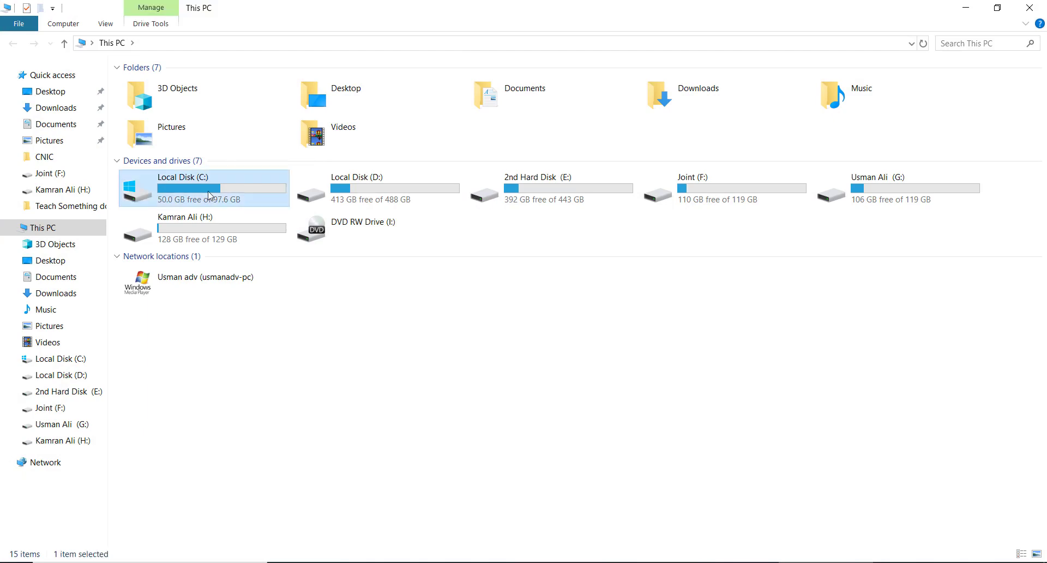
pyautogui.click(998, 8)
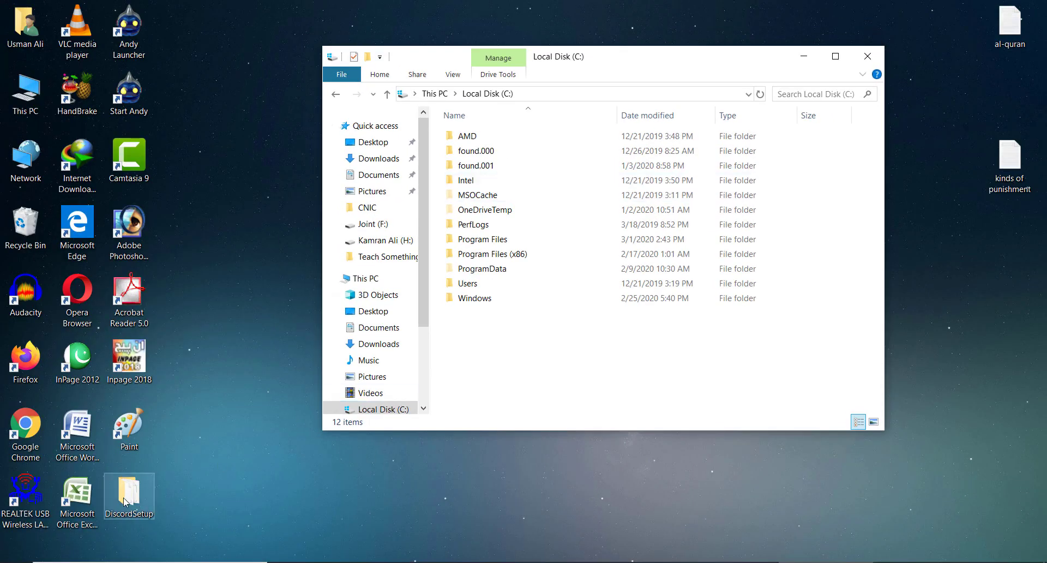
pyautogui.moveTo(125, 502); pyautogui.dragTo(510, 363)
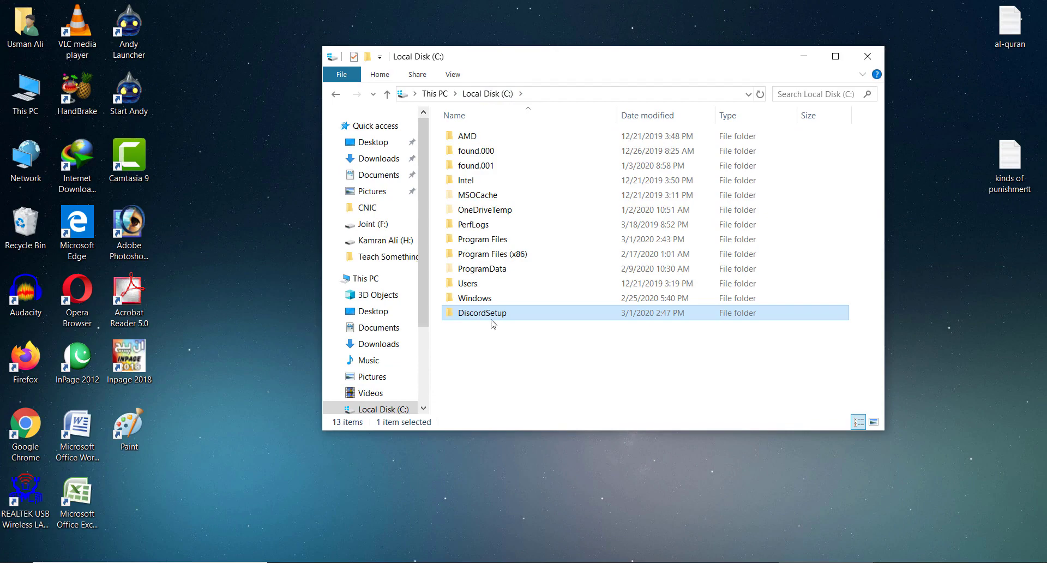
pyautogui.doubleClick(474, 314)
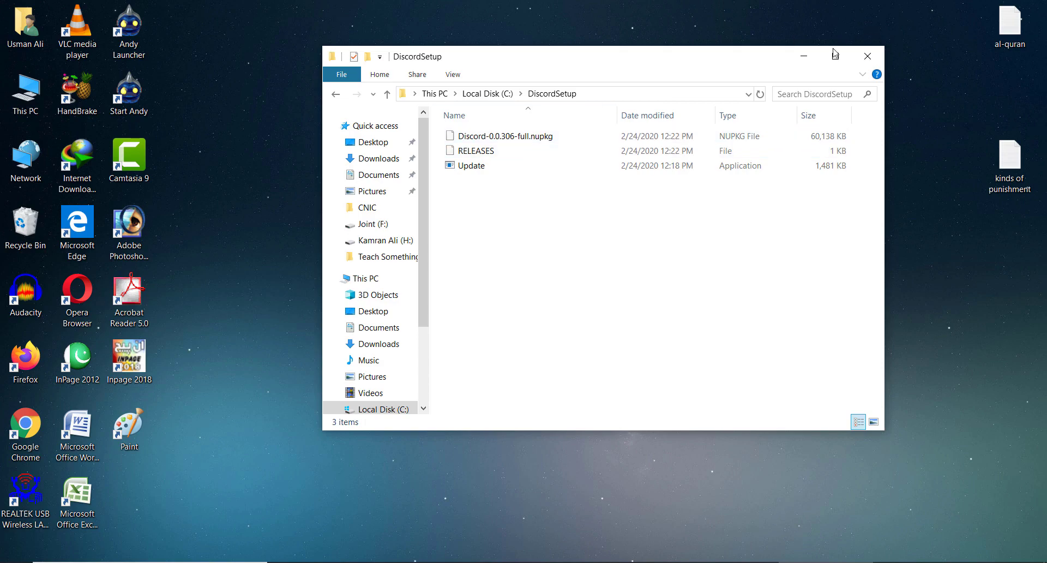
pyautogui.click(835, 56)
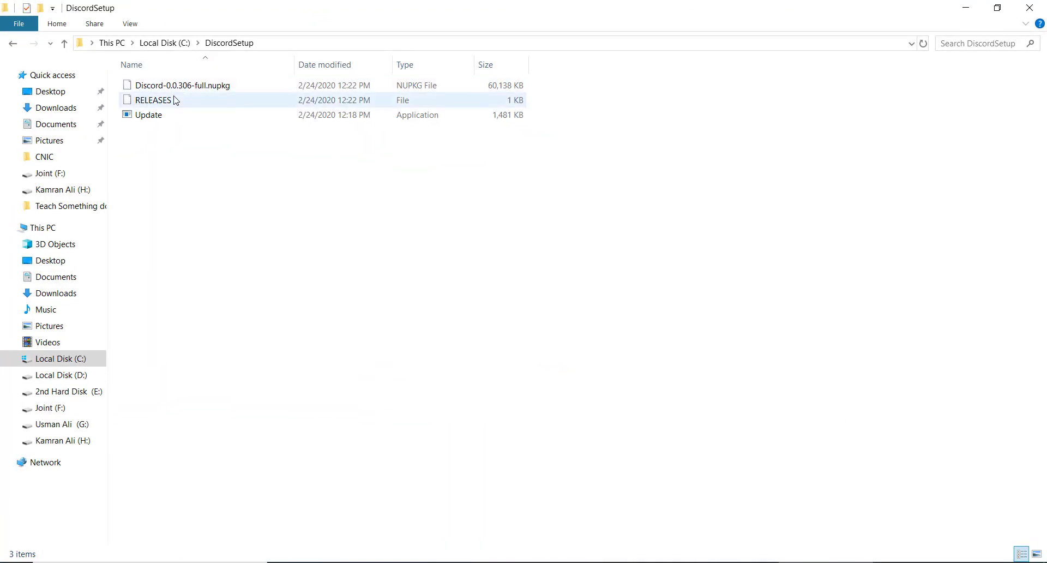
# Extract Discord-0.0.306-full.nupkg with 7-Zip's Extract to "Discord-0.0.306-full\"
pyautogui.click(161, 89)
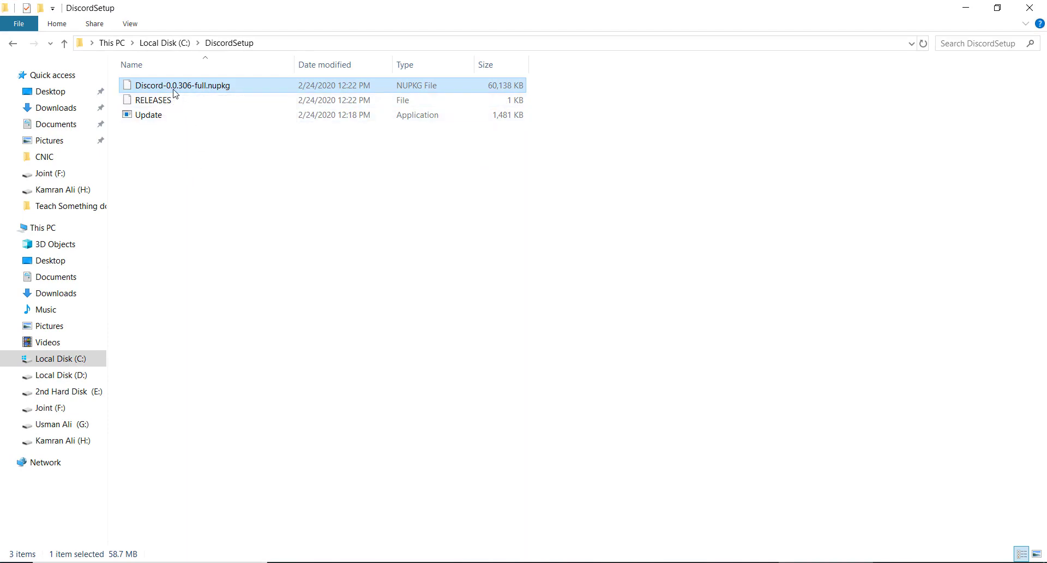
pyautogui.rightClick(175, 88)
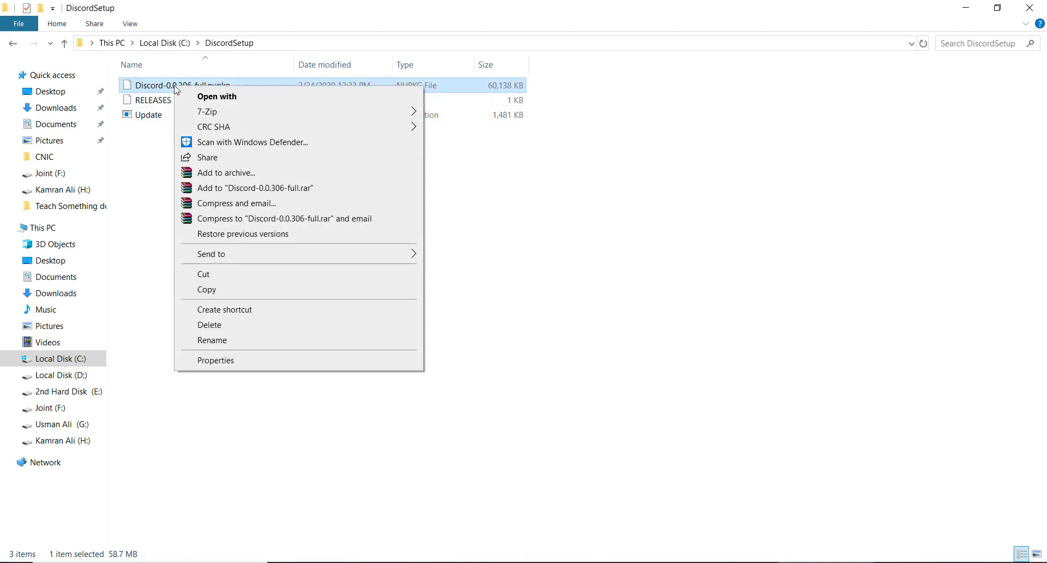
pyautogui.moveTo(203, 113)
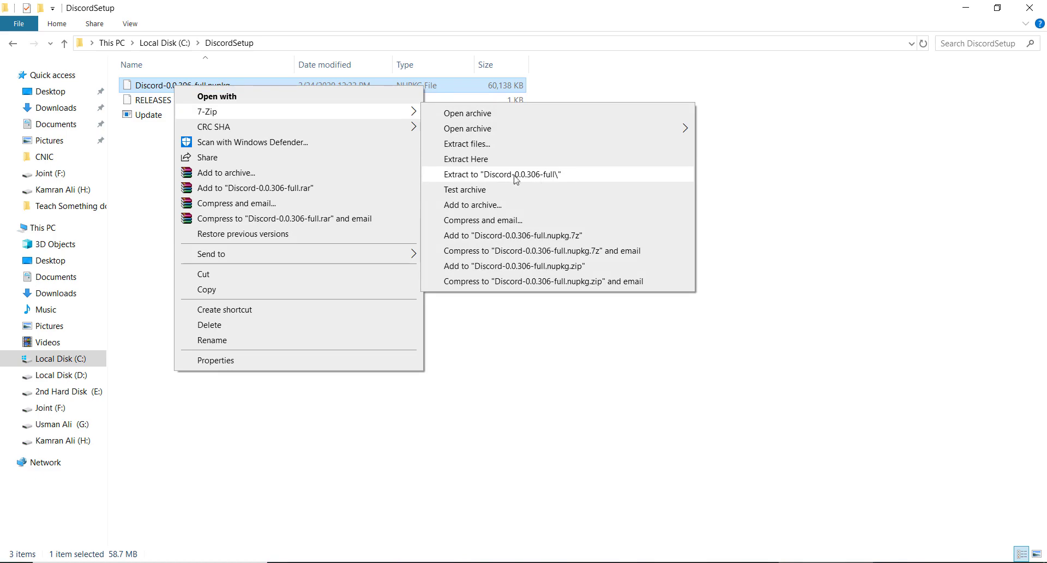
pyautogui.click(494, 177)
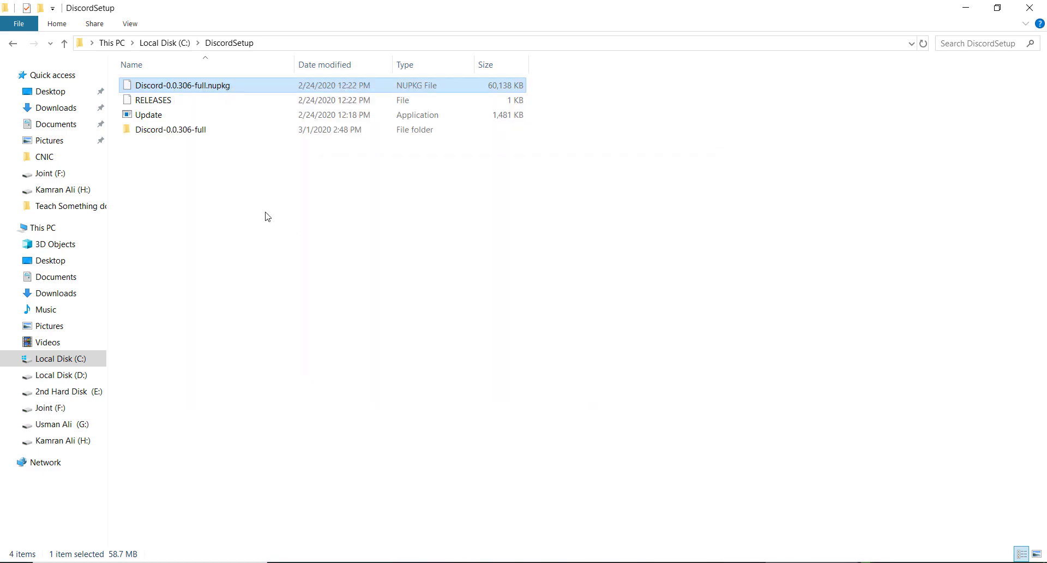
pyautogui.click(157, 87)
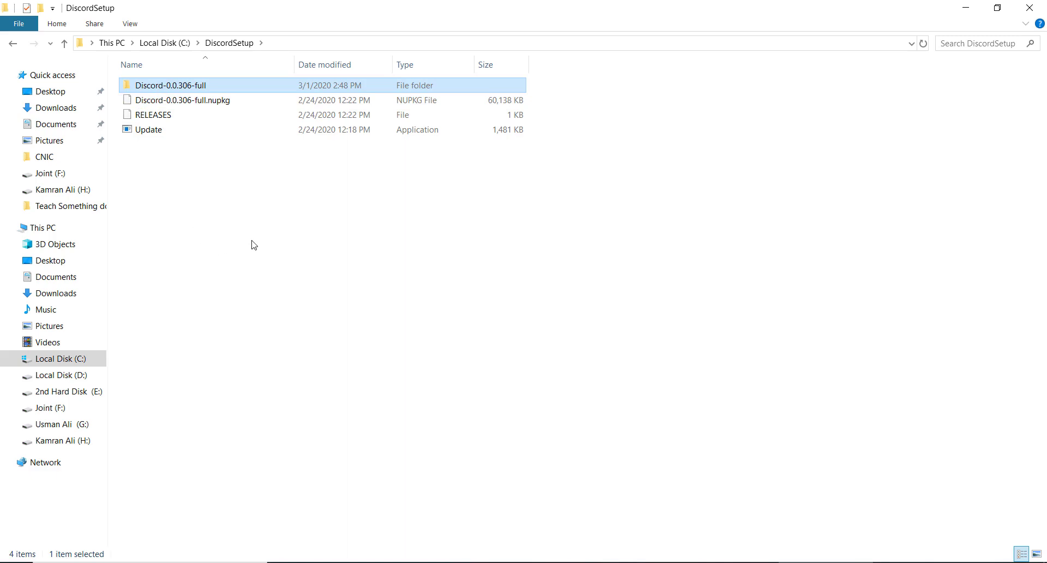
# Open the Discord-0.0.306-full\lib\net45 folder
pyautogui.doubleClick(167, 87)
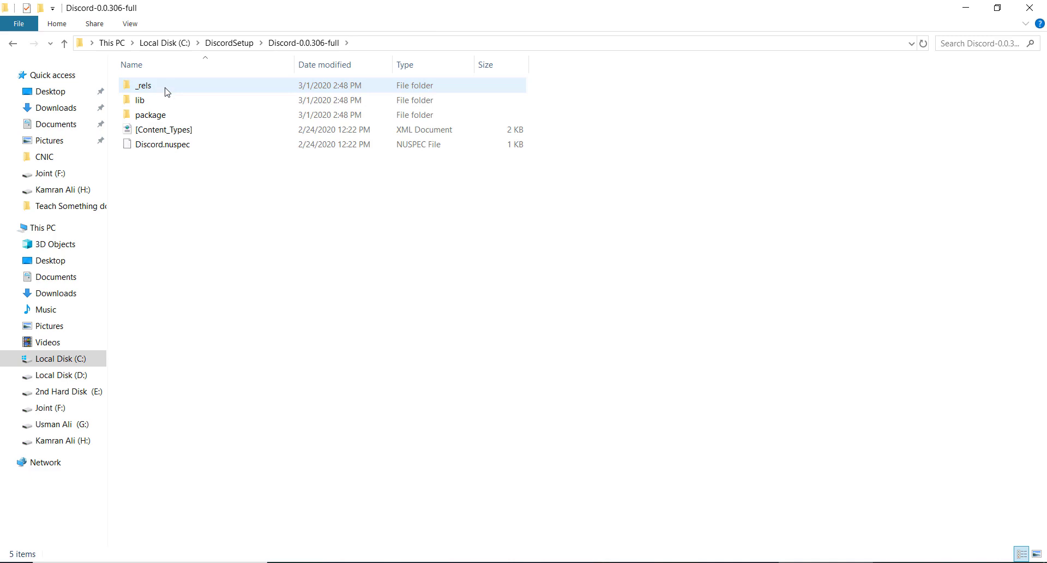
pyautogui.moveTo(139, 109)
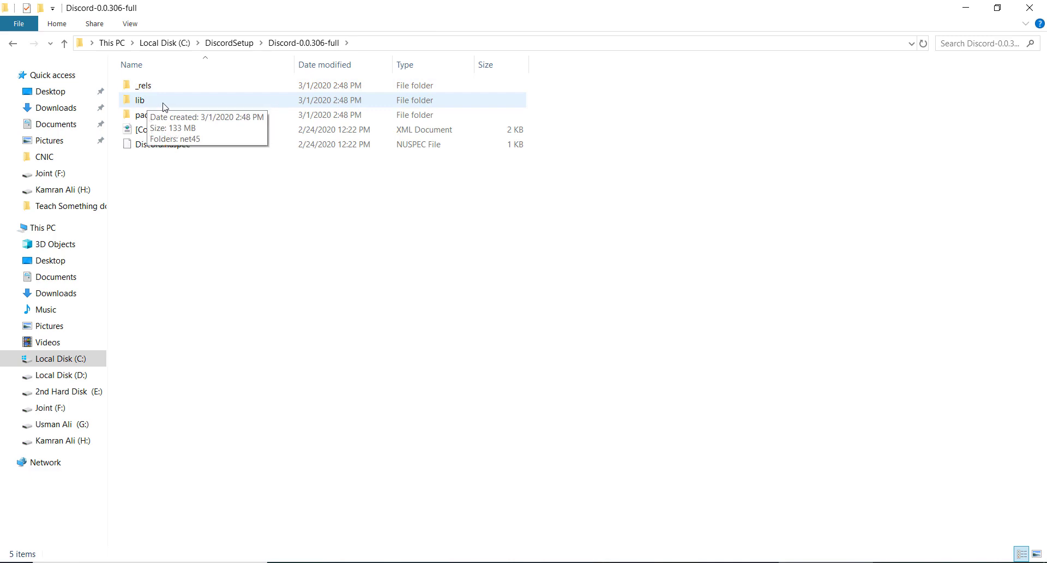
pyautogui.click(144, 103)
pyautogui.doubleClick(145, 104)
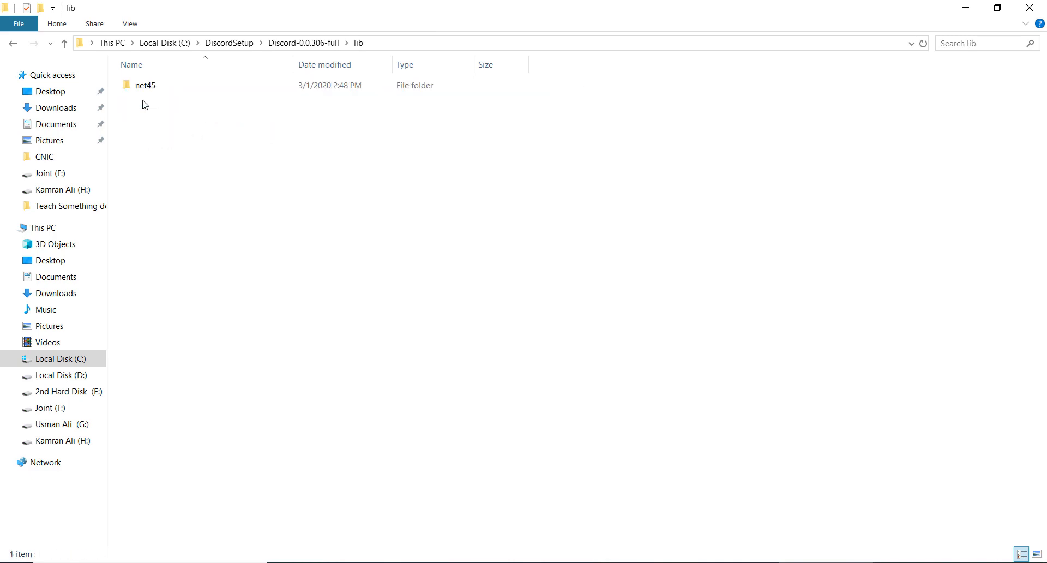
pyautogui.moveTo(150, 90)
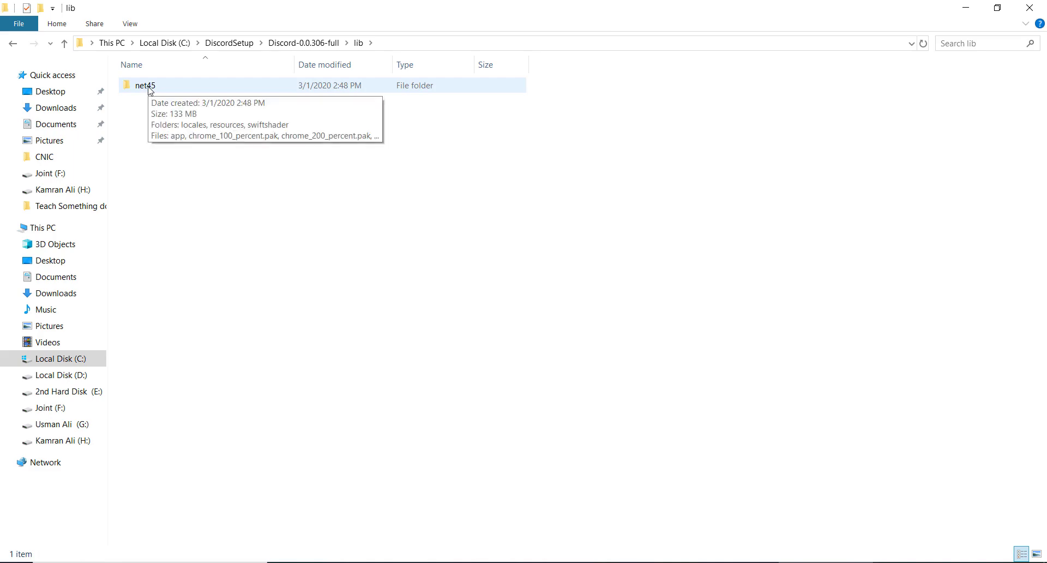
pyautogui.doubleClick(150, 90)
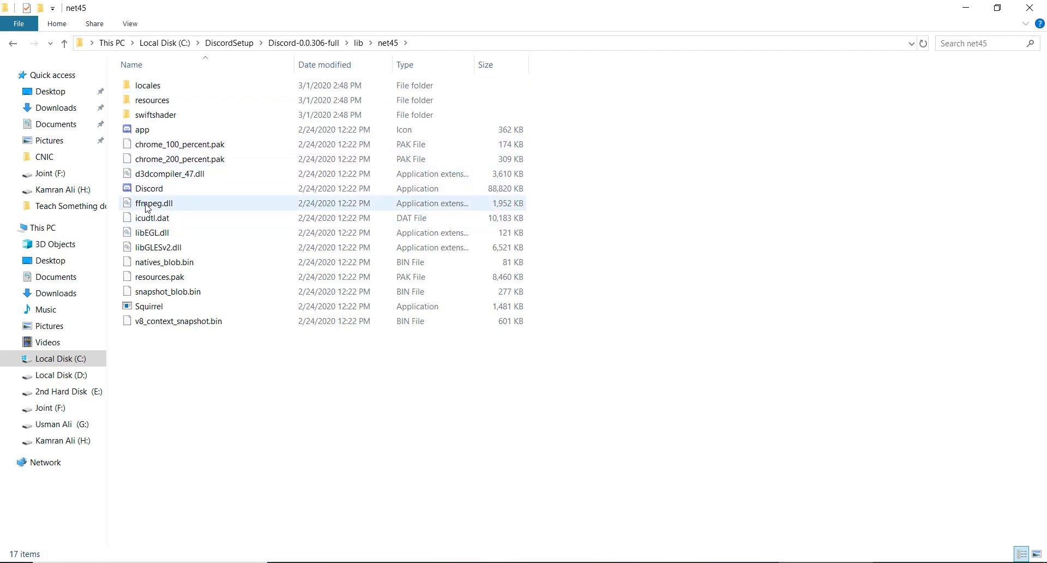
# Send the Discord application to the desktop as a shortcut
pyautogui.click(149, 191)
pyautogui.rightClick(148, 195)
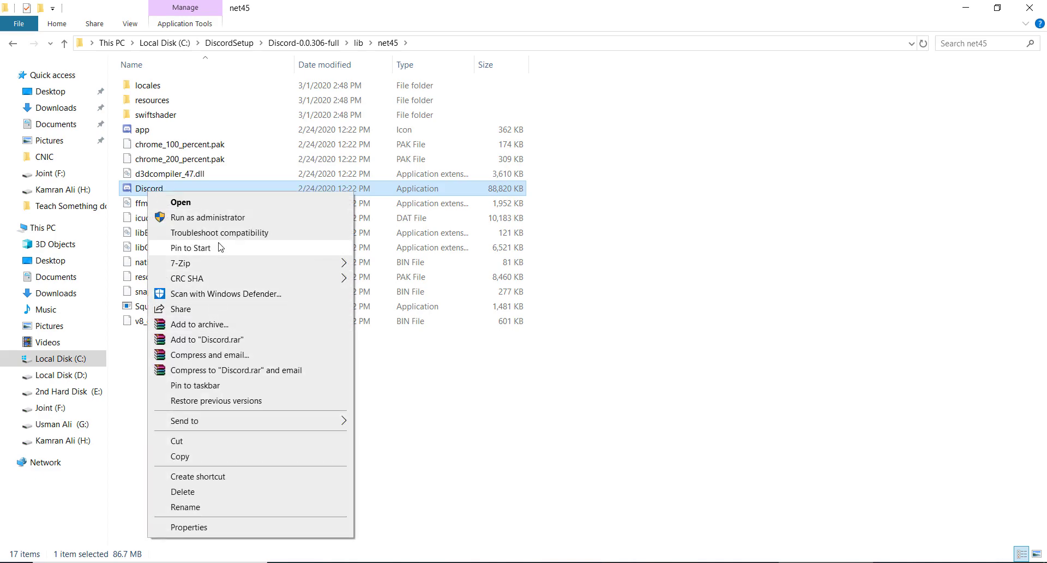
pyautogui.moveTo(223, 421)
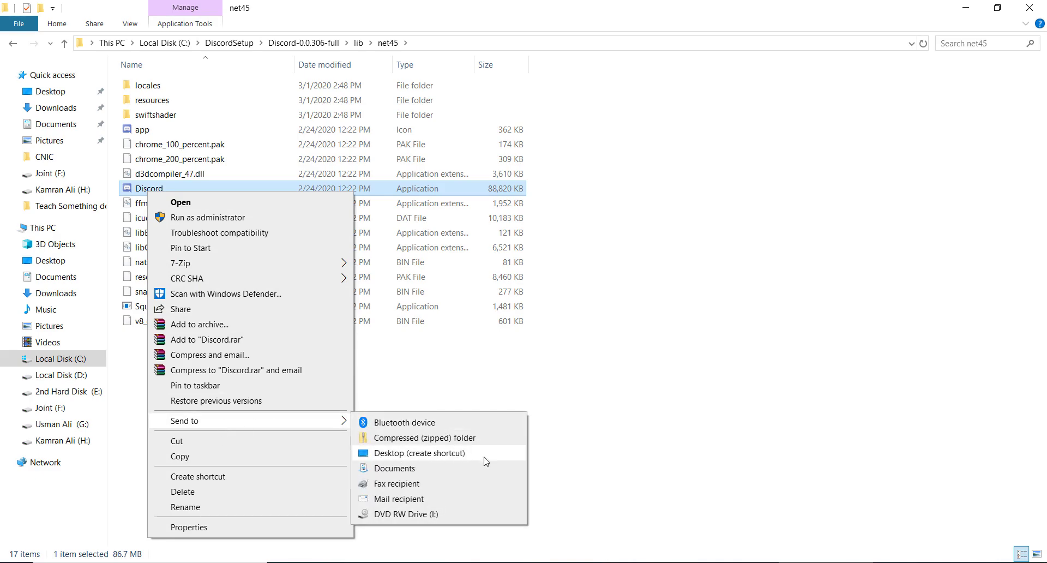
pyautogui.click(441, 457)
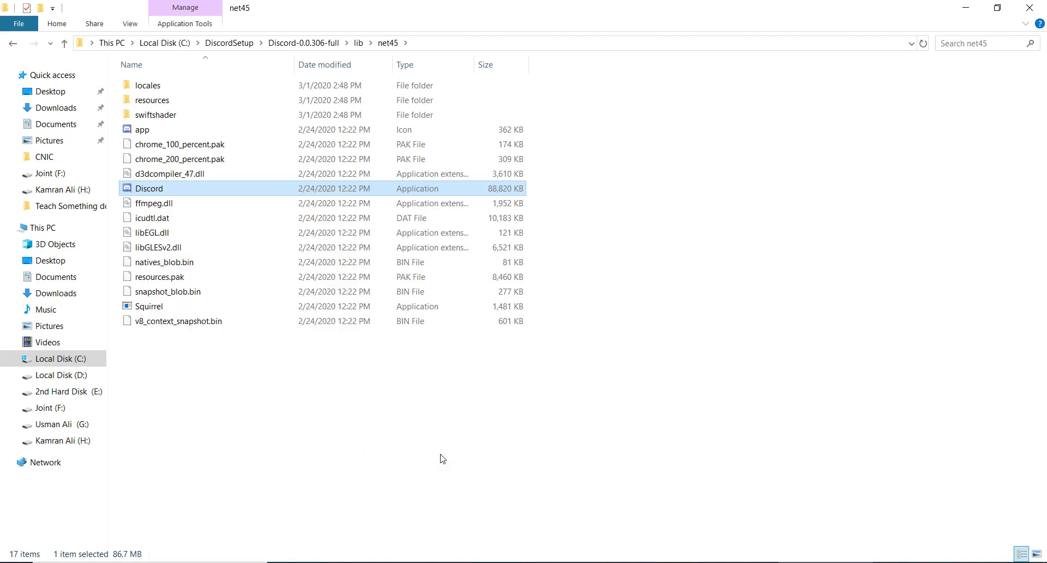
# Launch Discord with Open on the new Discord - Shortcut desktop icon
pyautogui.click(965, 8)
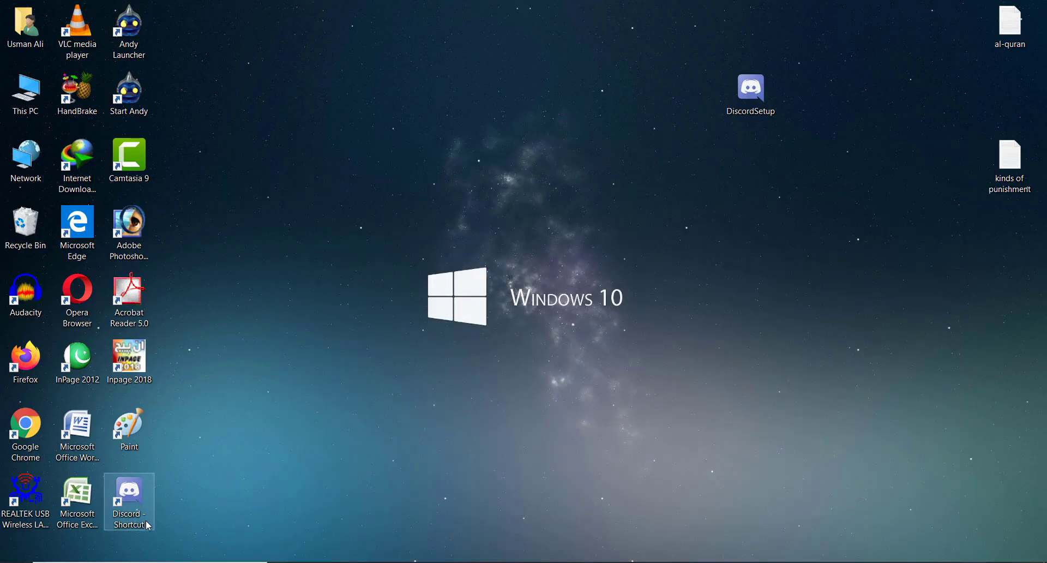
pyautogui.moveTo(212, 516); pyautogui.dragTo(132, 488)
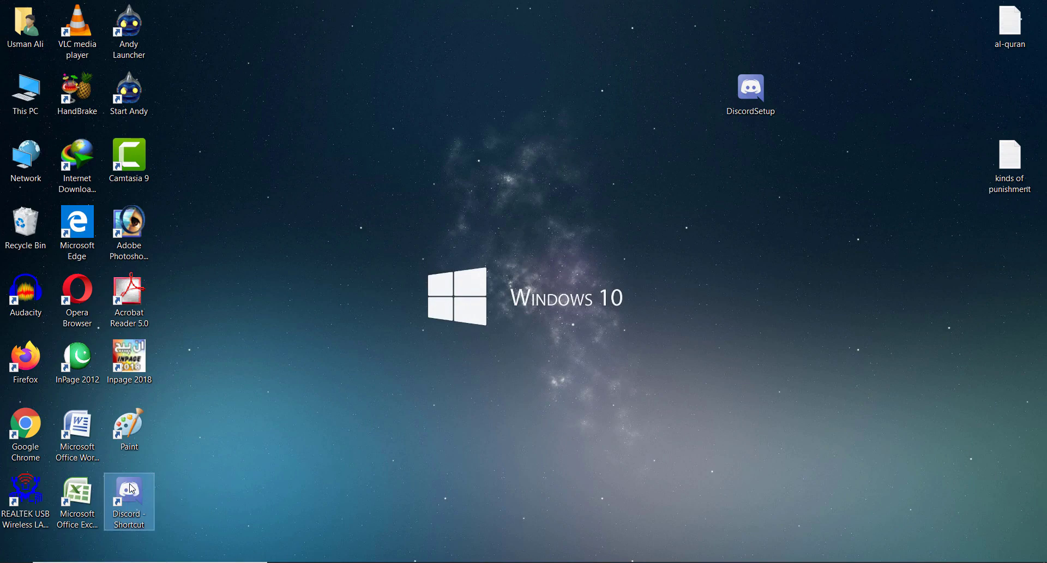
pyautogui.click(366, 452)
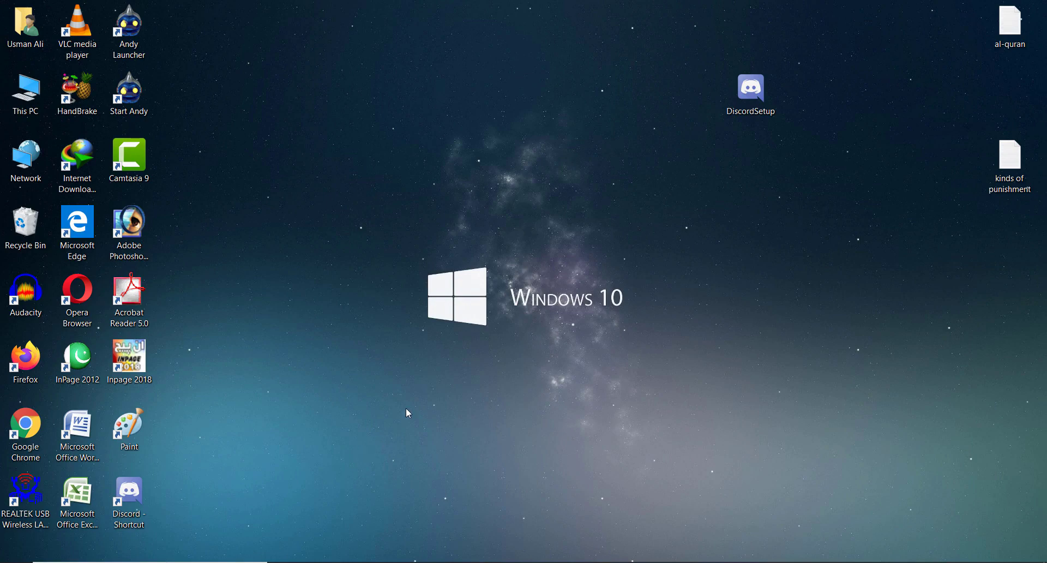
pyautogui.rightClick(134, 501)
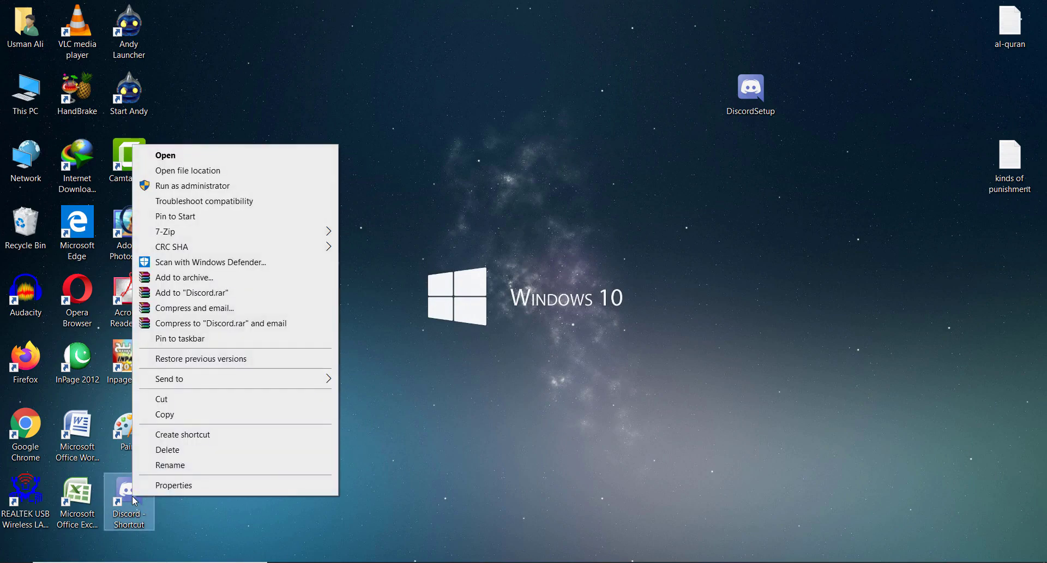
pyautogui.click(218, 157)
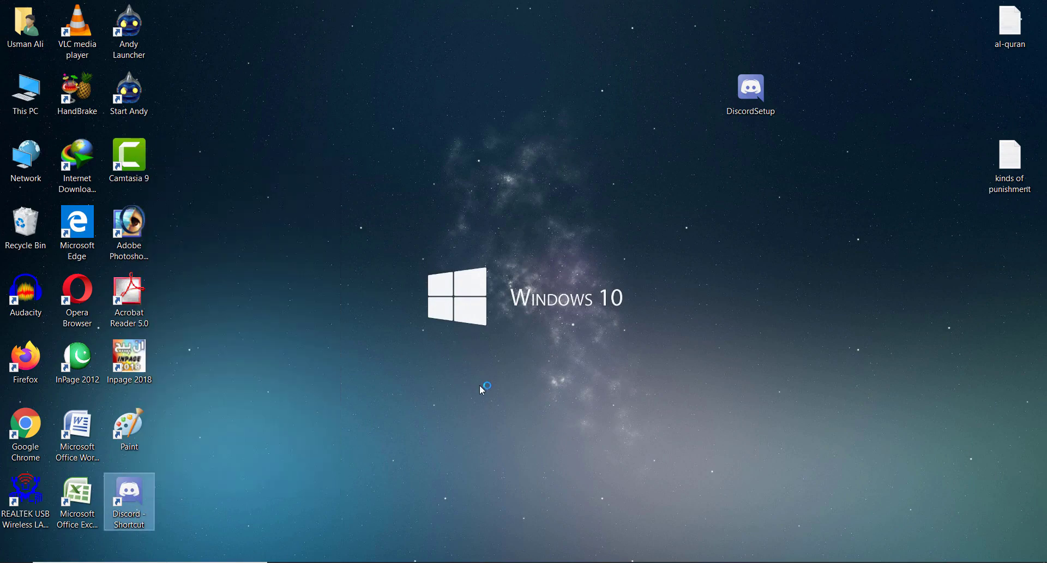